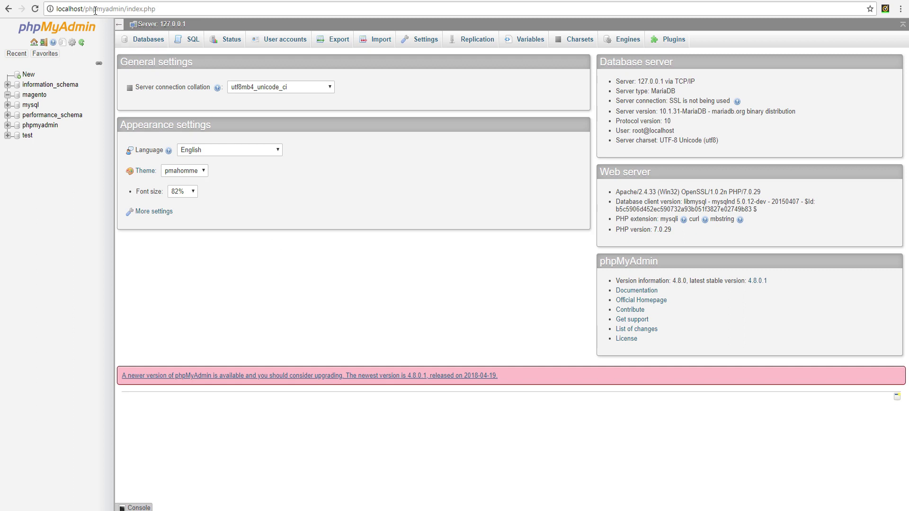
- Select 'phpmyadmin/index.php' in the browser address bar, then switch to Total Commander
{"action": "left_click_drag", "start_coordinate": [85, 7], "coordinate": [155, 9]}
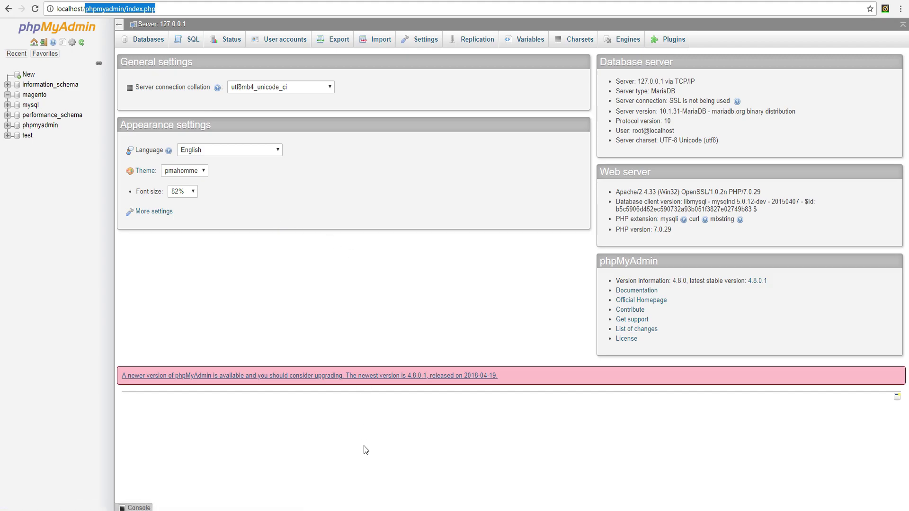
{"action": "key", "text": "alt+Tab"}
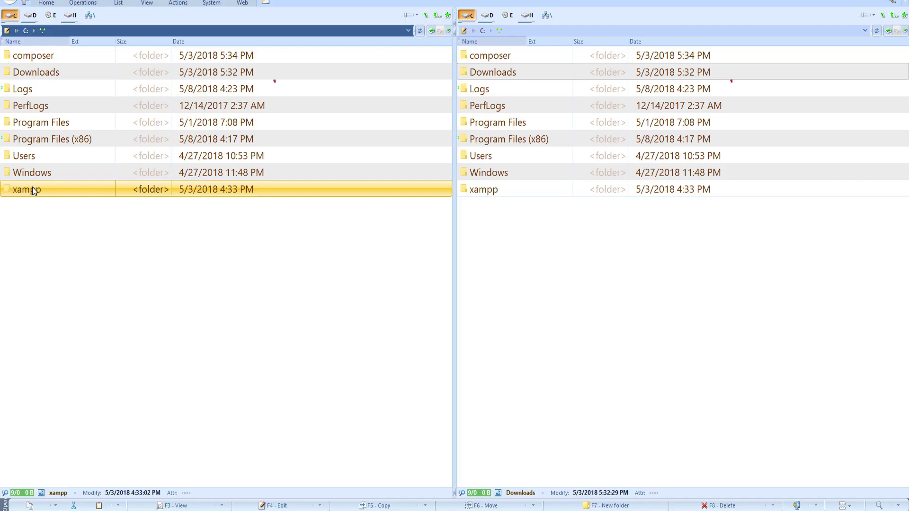
- Browse to C:\xampp\htdocs, copy the magento2-test folder name, and return to phpMyAdmin
{"action": "double_click", "coordinate": [32, 187]}
{"action": "double_click", "coordinate": [35, 159]}
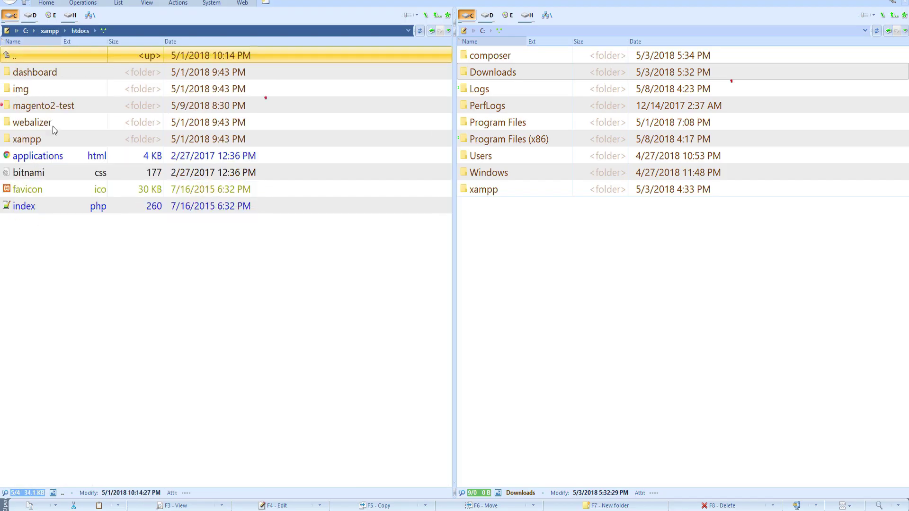
{"action": "left_click", "coordinate": [49, 104]}
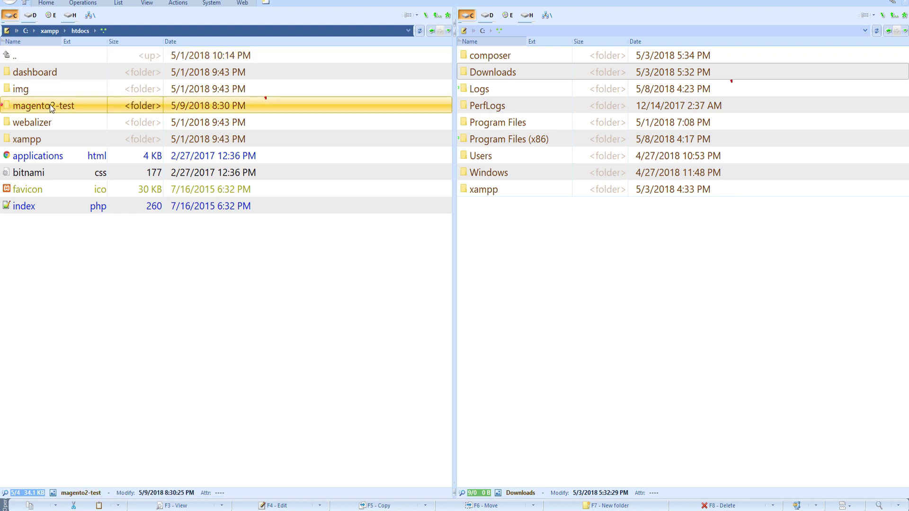
{"action": "left_click", "coordinate": [50, 105]}
{"action": "key", "text": "ctrl+c"}
{"action": "key", "text": "Escape"}
{"action": "key", "text": "alt+Tab"}
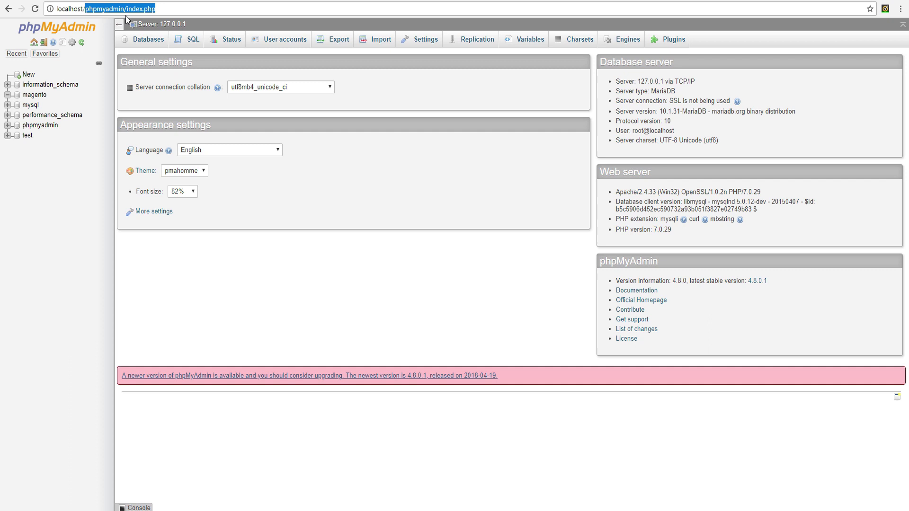
- Load the magento2-test address, agree to the terms, and run the readiness check
{"action": "key", "text": "ctrl+v"}
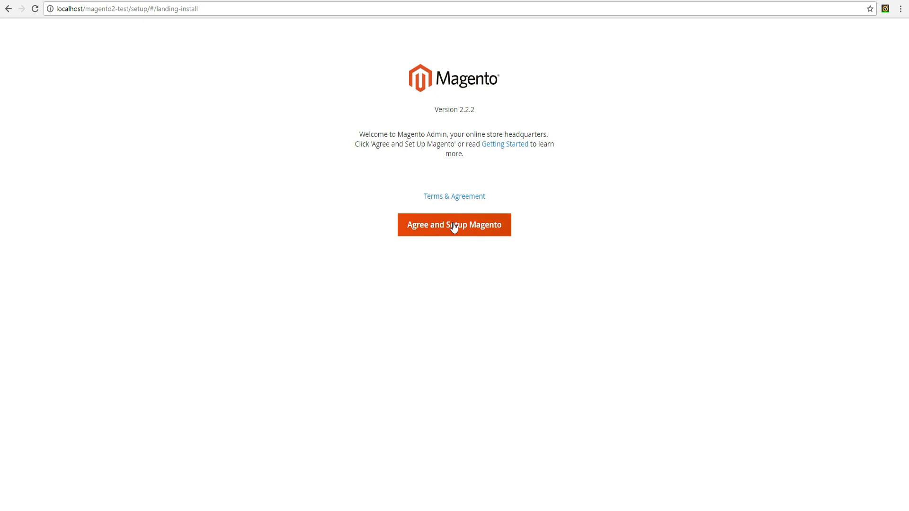
{"action": "left_click", "coordinate": [453, 228]}
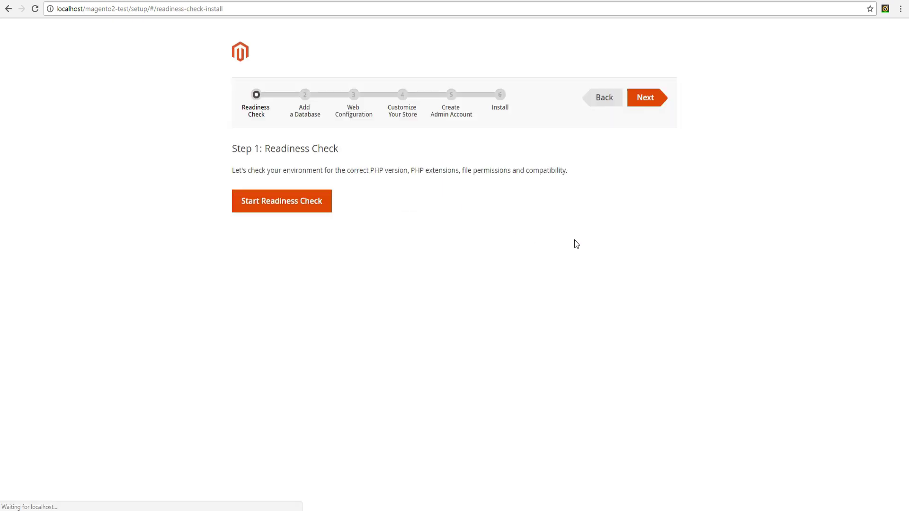
{"action": "left_click", "coordinate": [272, 205]}
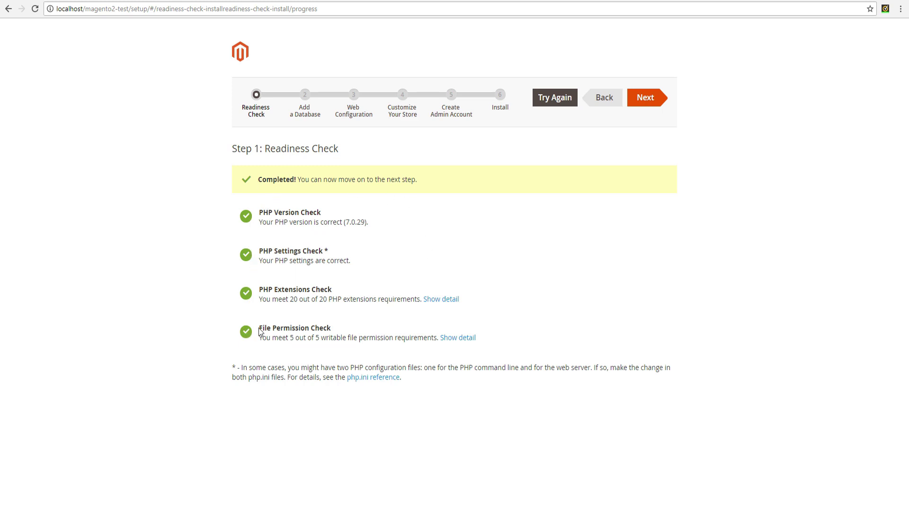
- On the database step, replace username 'root' with 'magento' and enter the database password
{"action": "left_click", "coordinate": [645, 98]}
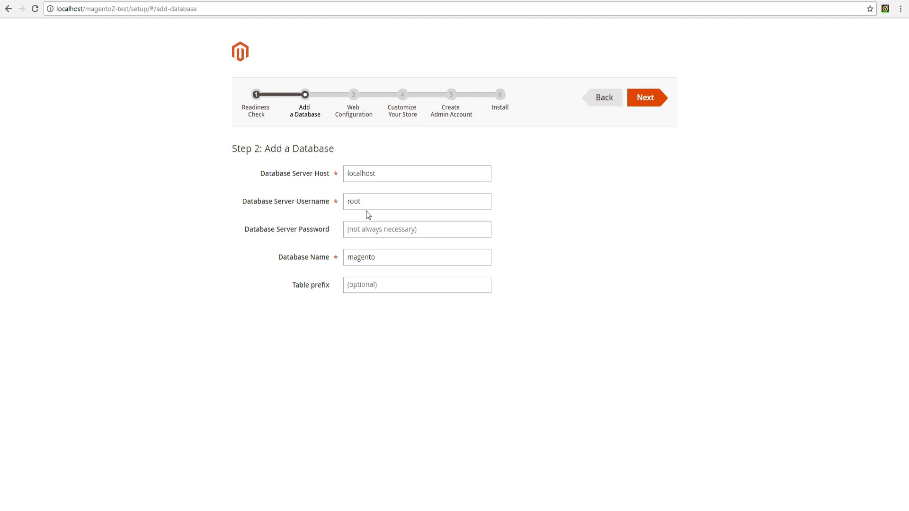
{"action": "left_click_drag", "start_coordinate": [367, 201], "coordinate": [342, 202]}
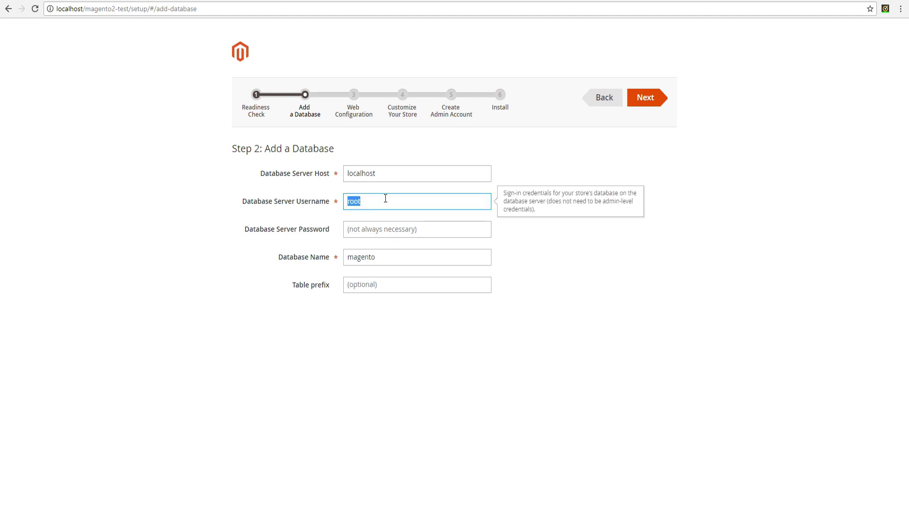
{"action": "type", "text": "magento"}
{"action": "key", "text": "Tab"}
{"action": "type", "text": "magento"}
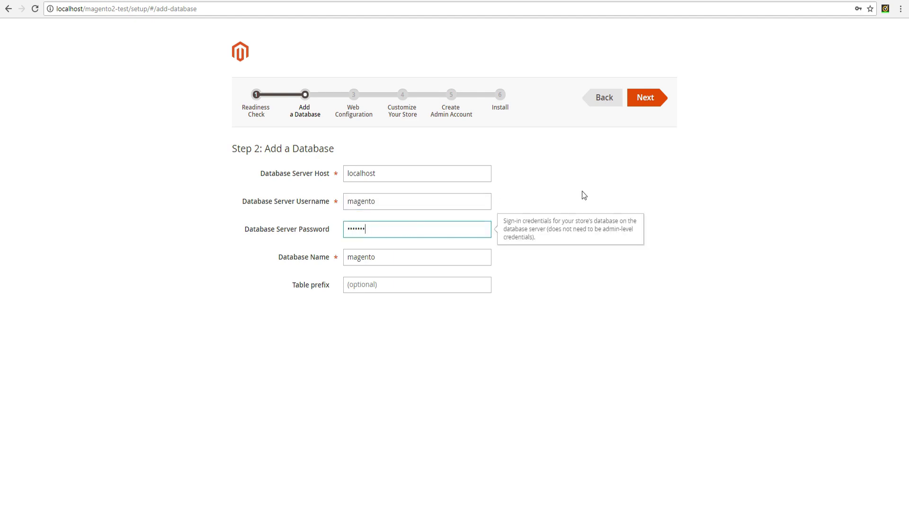
- Submit the database settings and accept the default web configuration and store settings
{"action": "left_click", "coordinate": [646, 101]}
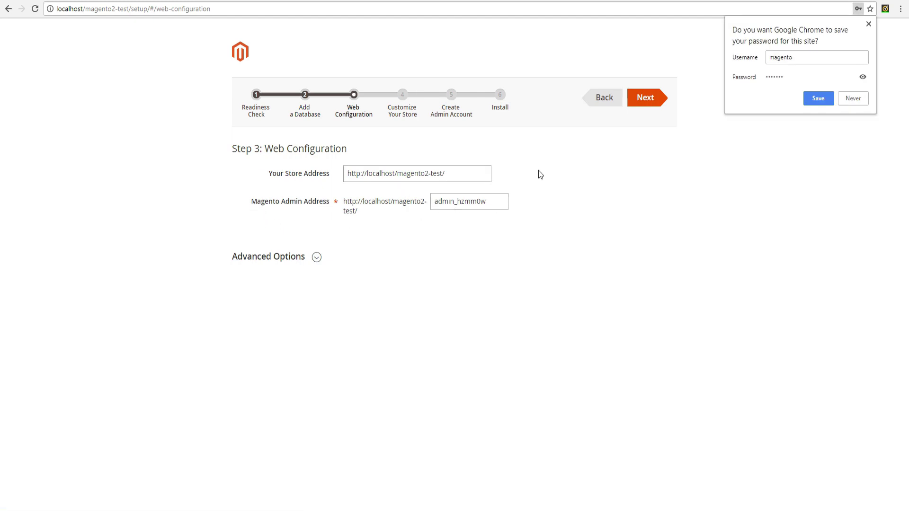
{"action": "left_click", "coordinate": [647, 98]}
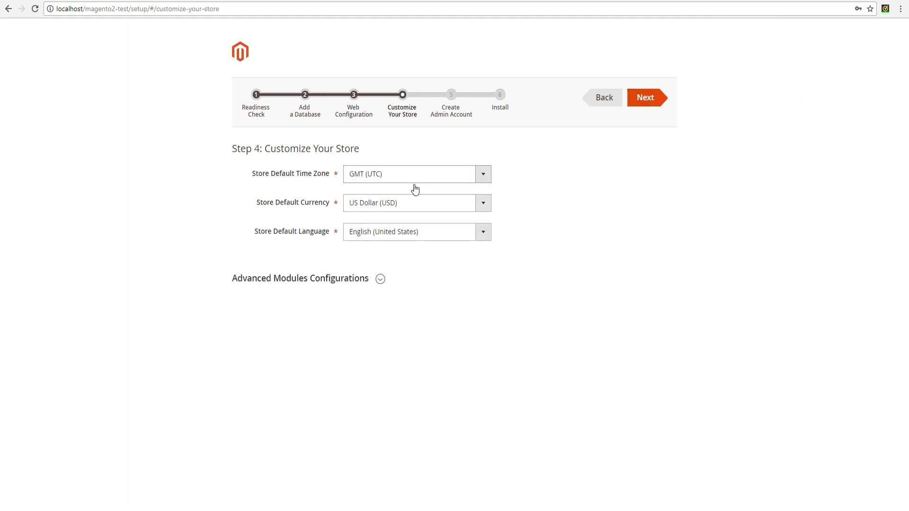
{"action": "left_click", "coordinate": [643, 99]}
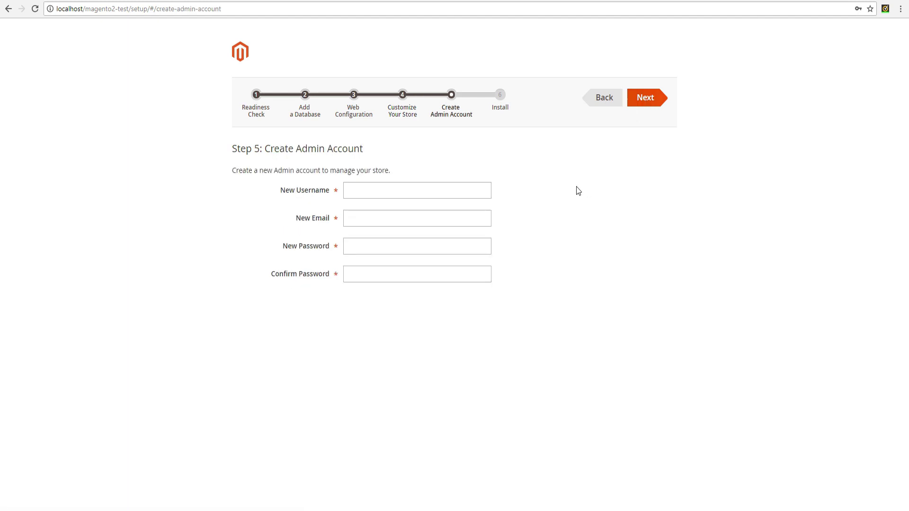
- Enter admin username 'magent', the admin e-mail and a password, then try to continue
{"action": "left_click", "coordinate": [401, 190]}
{"action": "type", "text": "magento"}
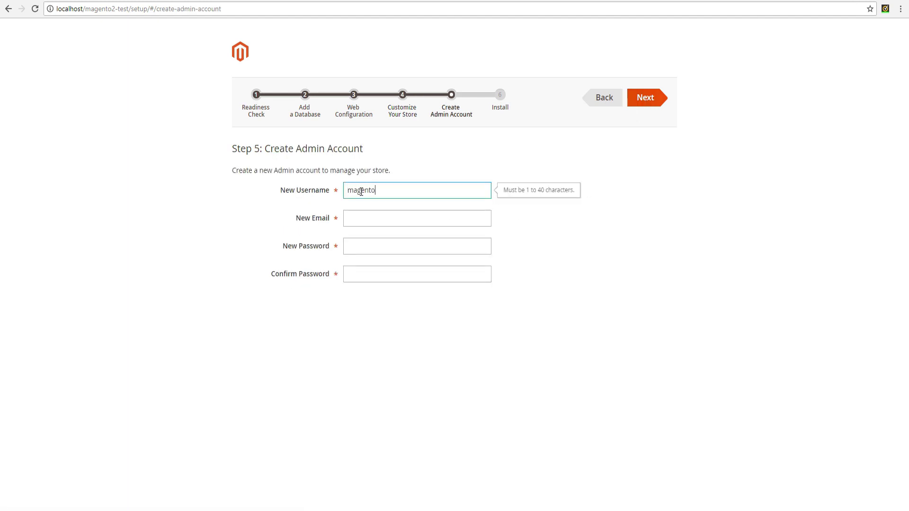
{"action": "key", "text": "Tab"}
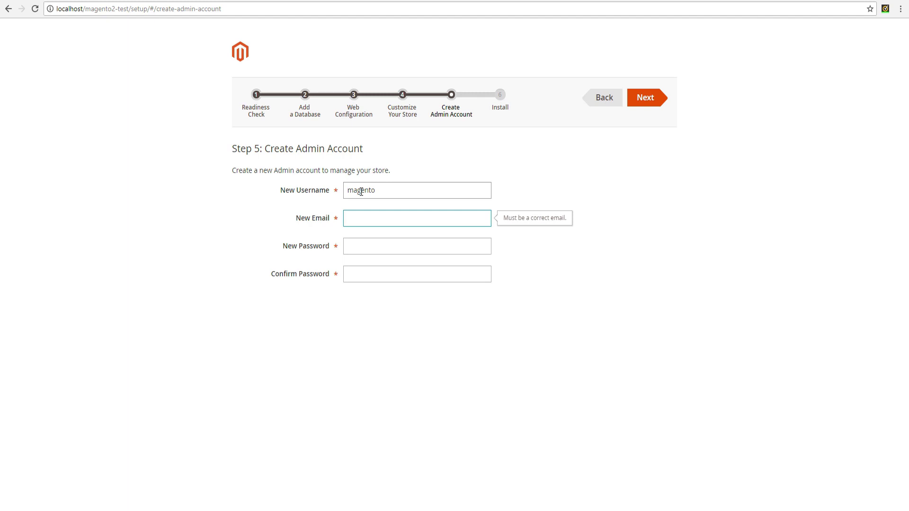
{"action": "type", "text": "test@magento2.magento2"}
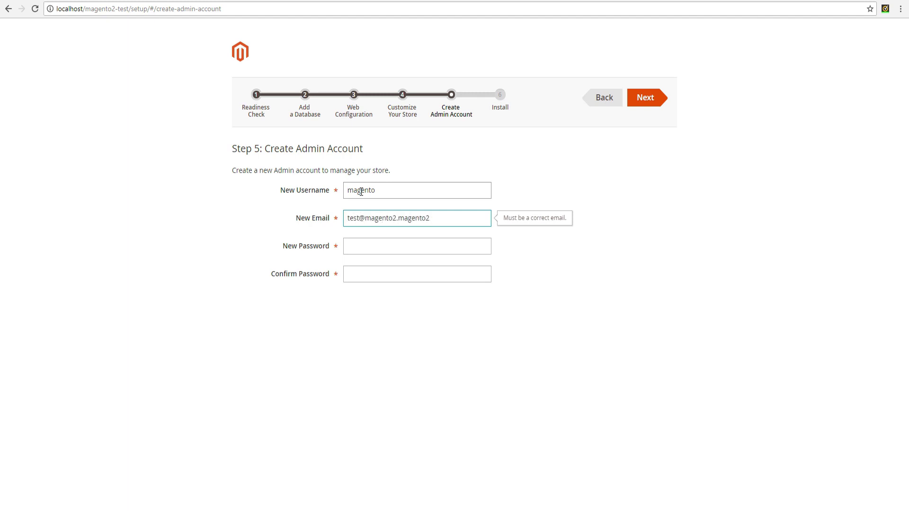
{"action": "key", "text": "Tab"}
{"action": "type", "text": "magento"}
{"action": "key", "text": "Tab"}
{"action": "type", "text": "magento"}
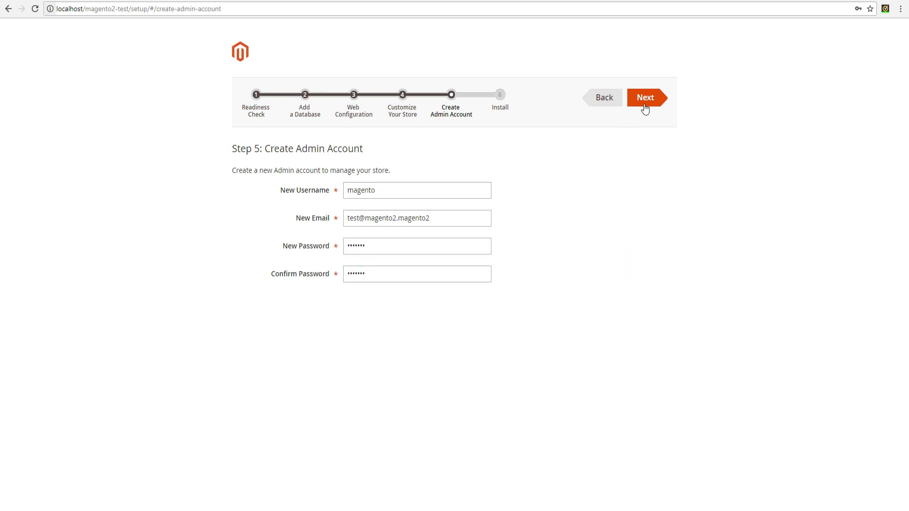
{"action": "left_click", "coordinate": [643, 105]}
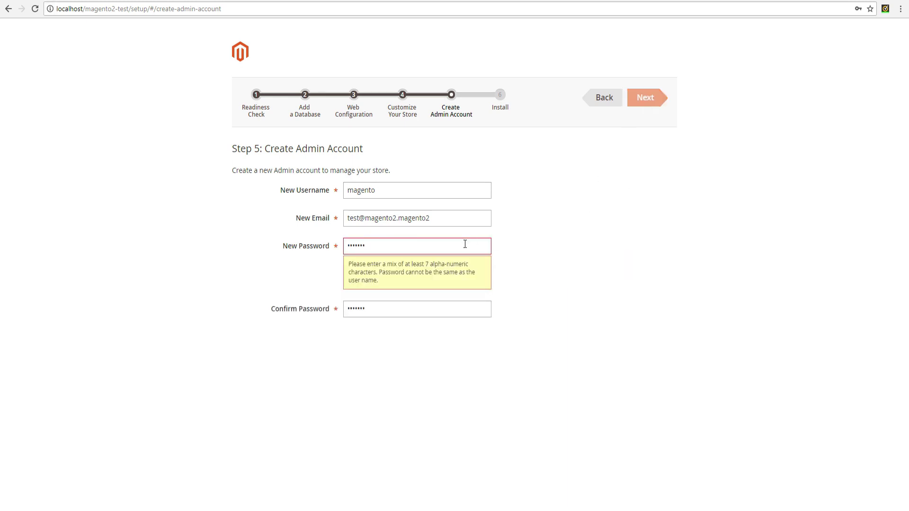
- Lengthen the admin password in both fields to pass validation and advance to Install
{"action": "left_click", "coordinate": [375, 247]}
{"action": "type", "text": "2"}
{"action": "key", "text": "Tab"}
{"action": "type", "text": "2"}
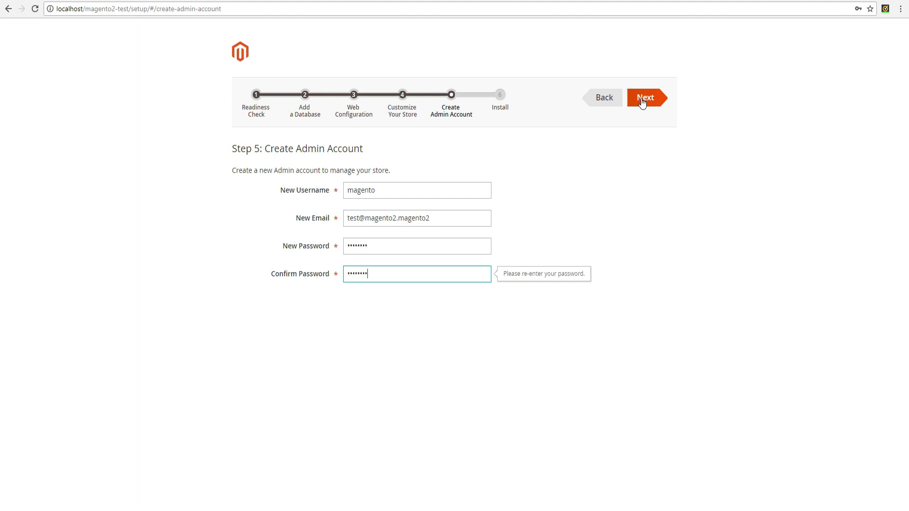
{"action": "left_click", "coordinate": [641, 105]}
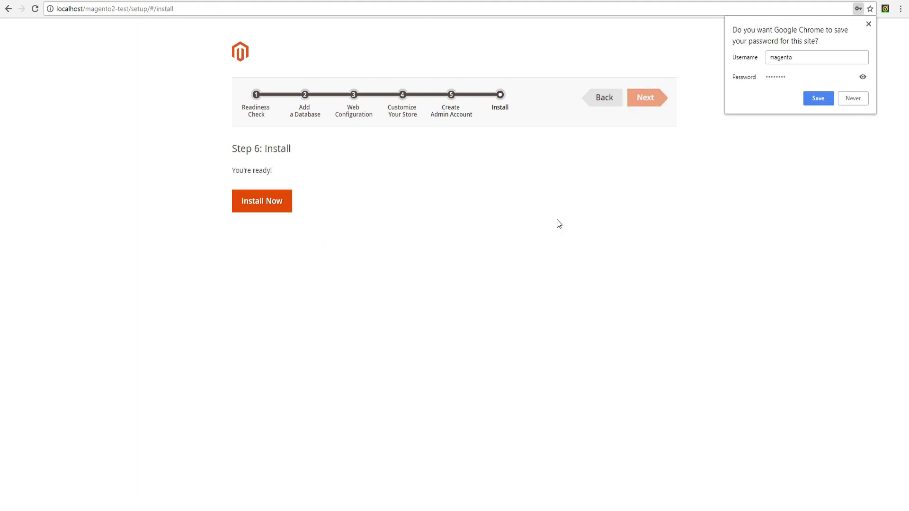
- Dismiss the save-password prompt, start the installation and watch progress in the console log
{"action": "left_click", "coordinate": [259, 203]}
{"action": "left_click", "coordinate": [259, 202]}
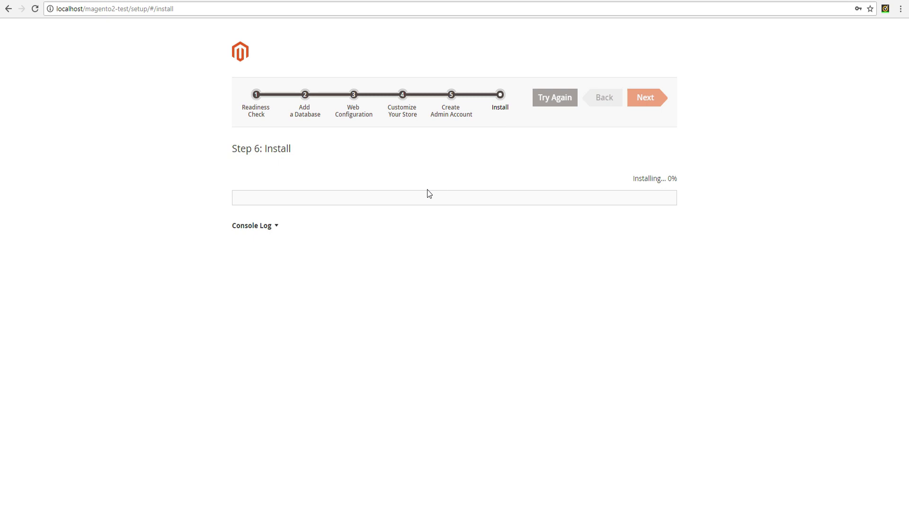
{"action": "left_click", "coordinate": [276, 226]}
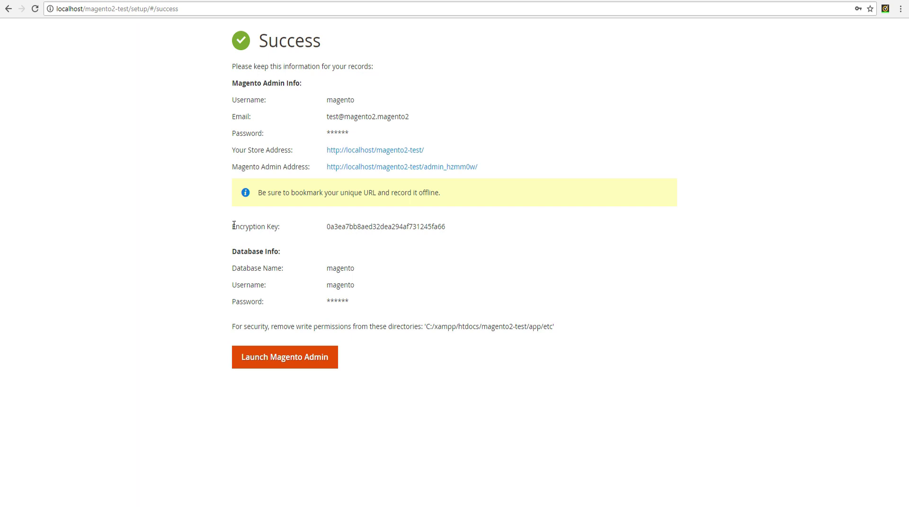
- Highlight the encryption key line, then bring up the XAMPP Control Panel
{"action": "left_click_drag", "start_coordinate": [231, 227], "coordinate": [452, 230]}
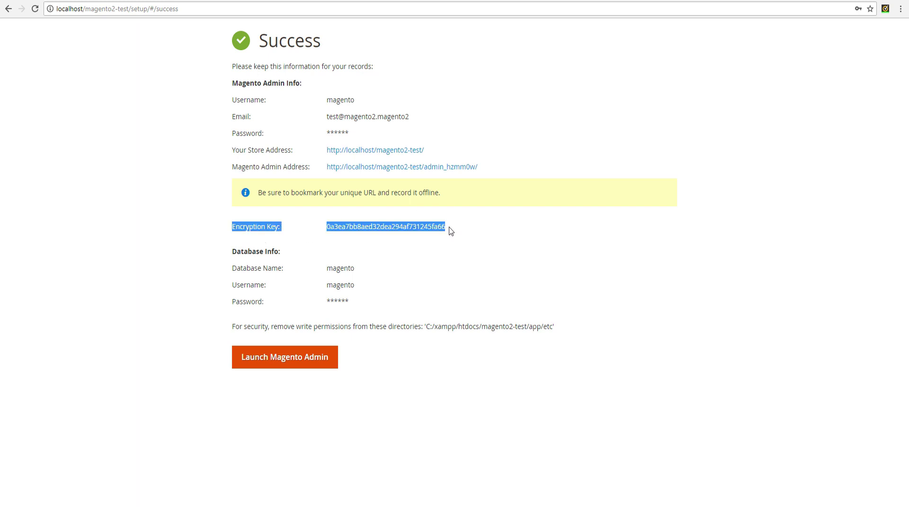
{"action": "left_click", "coordinate": [438, 237]}
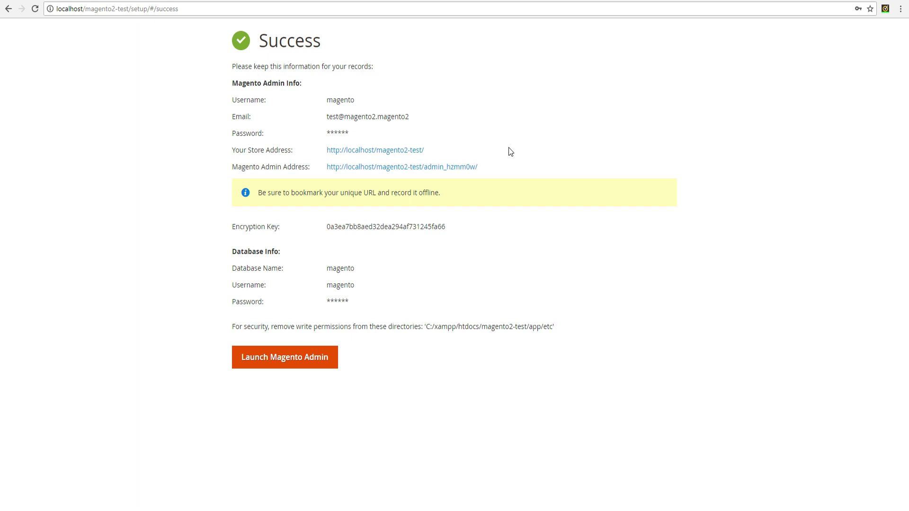
{"action": "key", "text": "alt+Tab"}
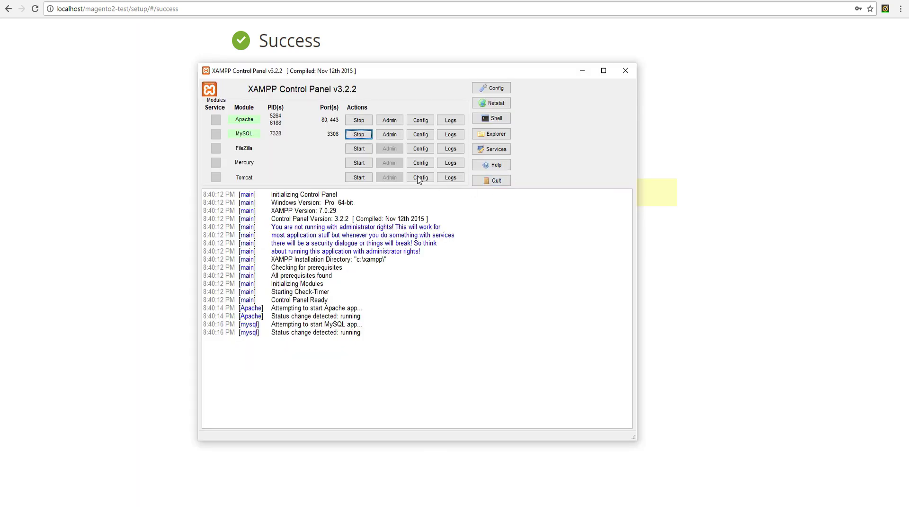
- Open phpMyAdmin from XAMPP, browse the magento database's 250 tables, then return home
{"action": "left_click", "coordinate": [390, 135]}
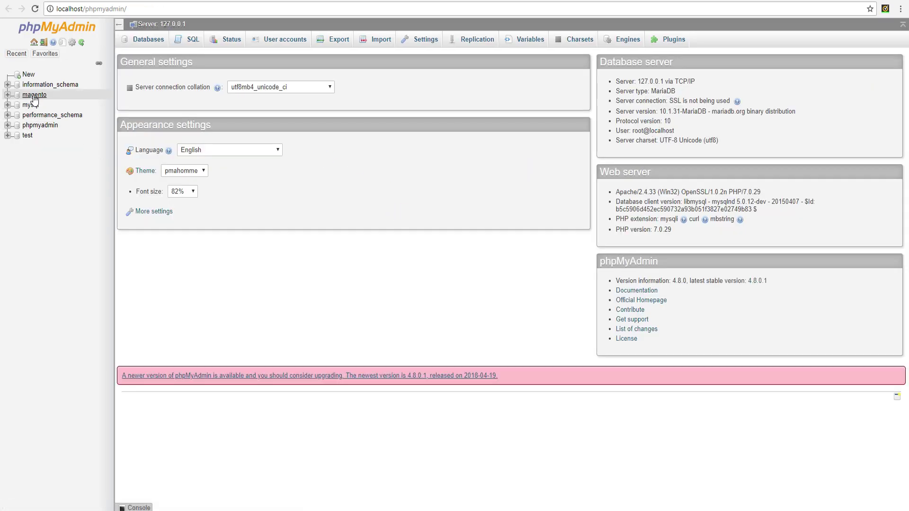
{"action": "left_click", "coordinate": [34, 95]}
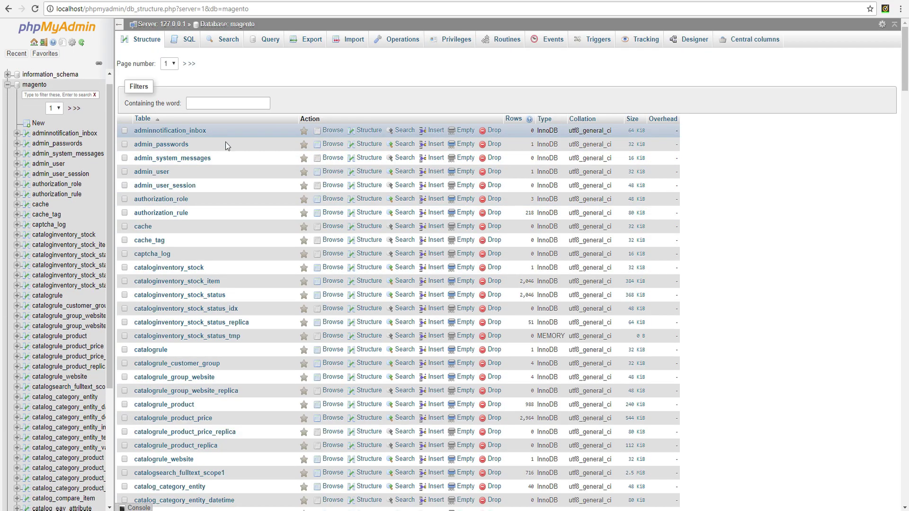
{"action": "scroll", "coordinate": [239, 243], "scroll_direction": "down", "scroll_amount": 3}
{"action": "scroll", "coordinate": [240, 244], "scroll_direction": "down", "scroll_amount": 20}
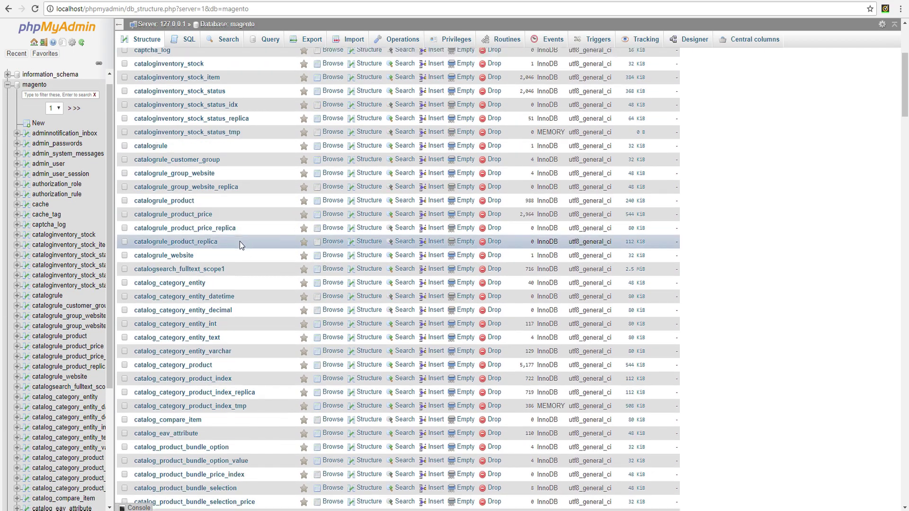
{"action": "scroll", "coordinate": [240, 245], "scroll_direction": "down", "scroll_amount": 20}
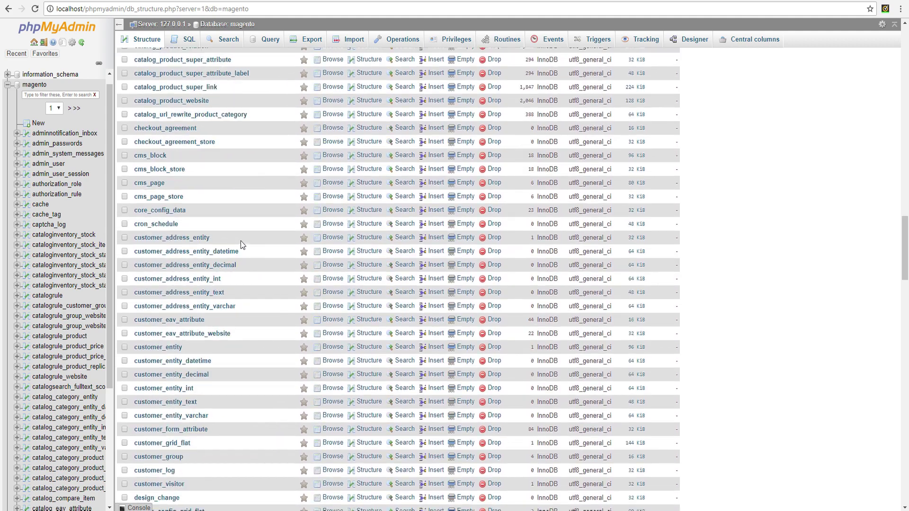
{"action": "scroll", "coordinate": [243, 253], "scroll_direction": "down", "scroll_amount": 15}
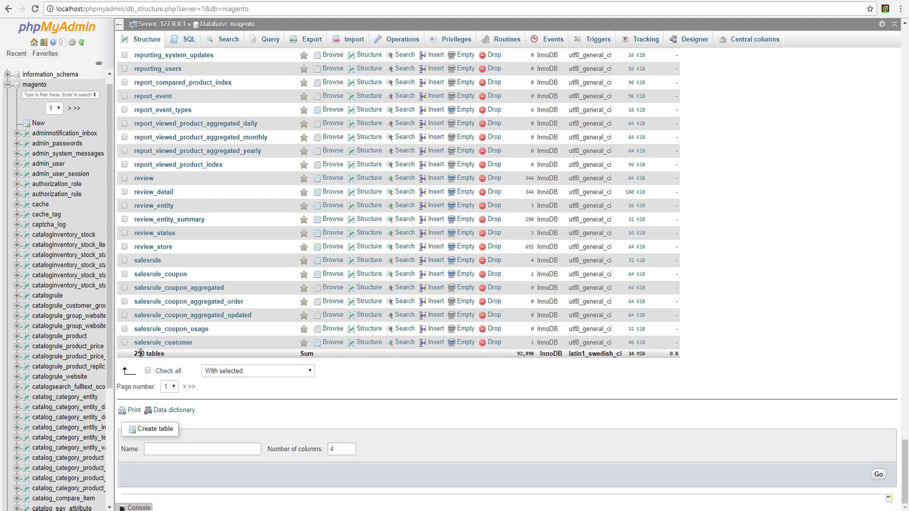
{"action": "left_click", "coordinate": [34, 53]}
{"action": "left_click", "coordinate": [34, 42]}
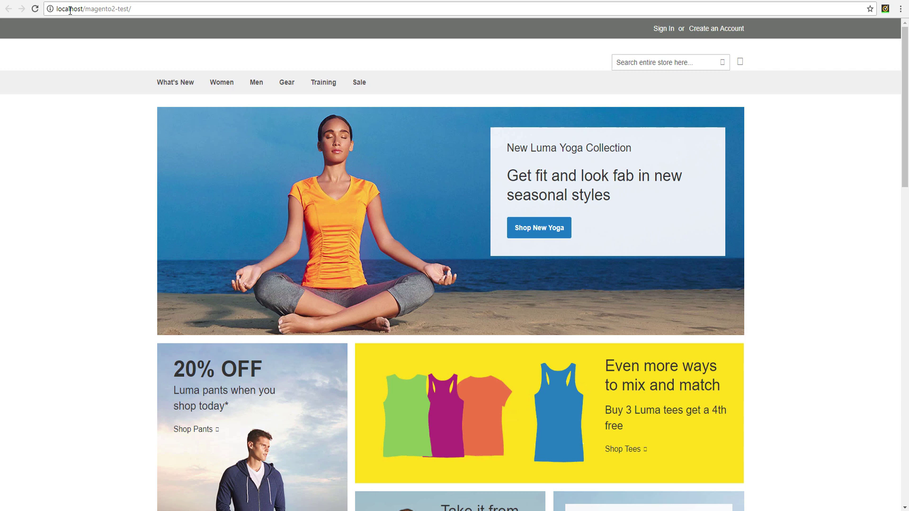
- Scroll the Luma storefront home page down to the Hot Sellers product grid
{"action": "left_click", "coordinate": [163, 8]}
{"action": "left_click", "coordinate": [163, 8]}
{"action": "scroll", "coordinate": [820, 203], "scroll_direction": "down", "scroll_amount": 14}
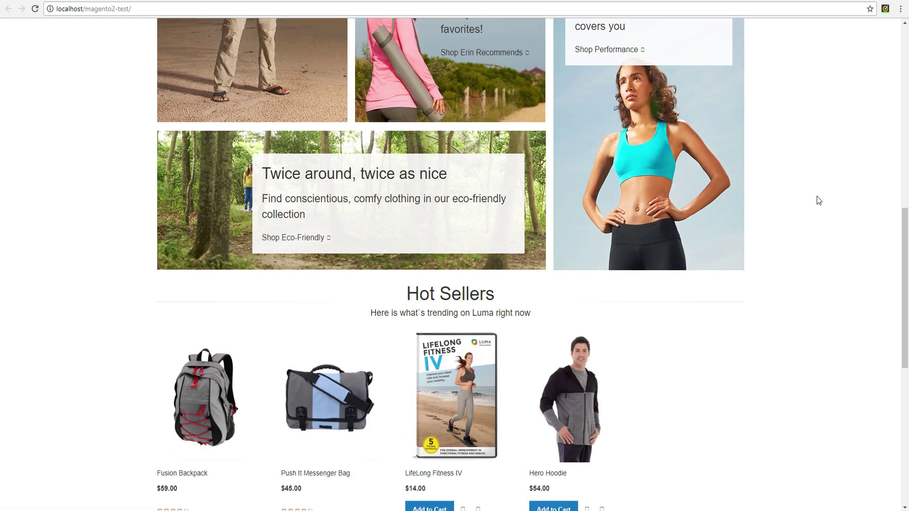
{"action": "scroll", "coordinate": [820, 199], "scroll_direction": "down", "scroll_amount": 5}
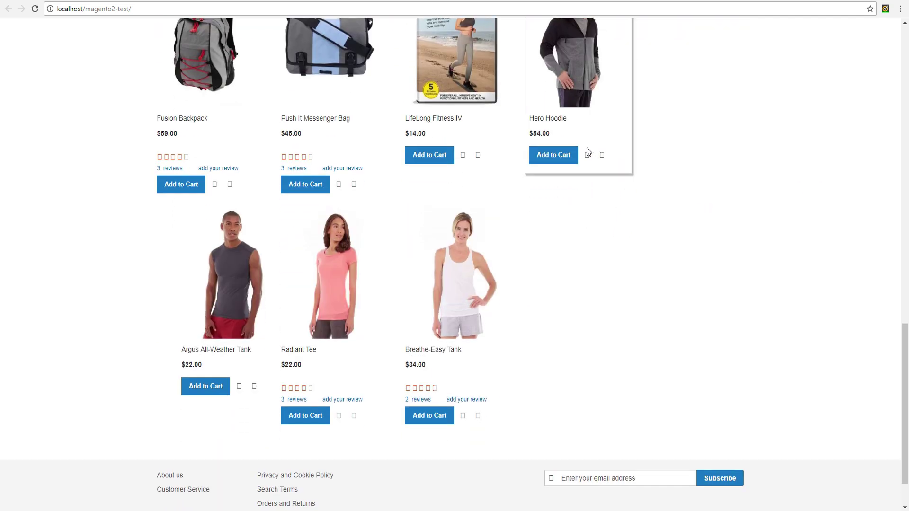
{"action": "scroll", "coordinate": [568, 251], "scroll_direction": "down", "scroll_amount": 1}
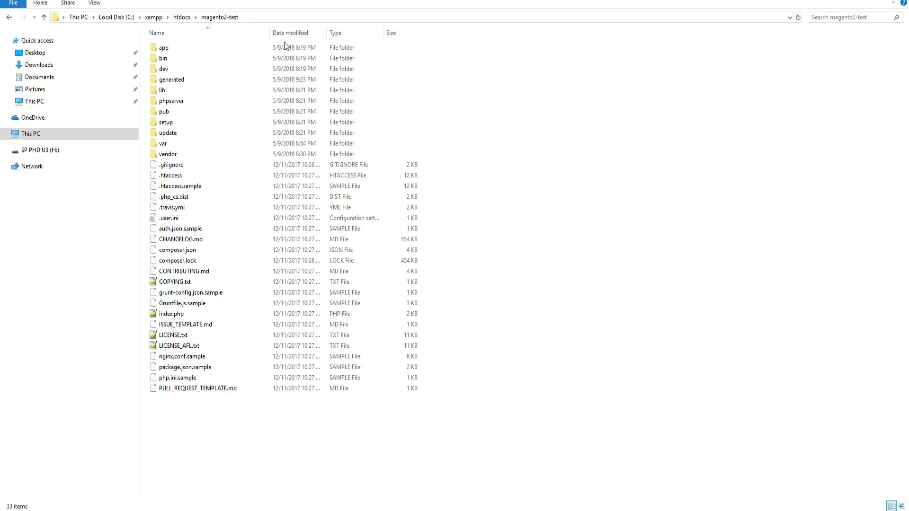
- Open a Command Prompt in the magento2-test folder from Explorer's address bar
{"action": "left_click", "coordinate": [279, 19]}
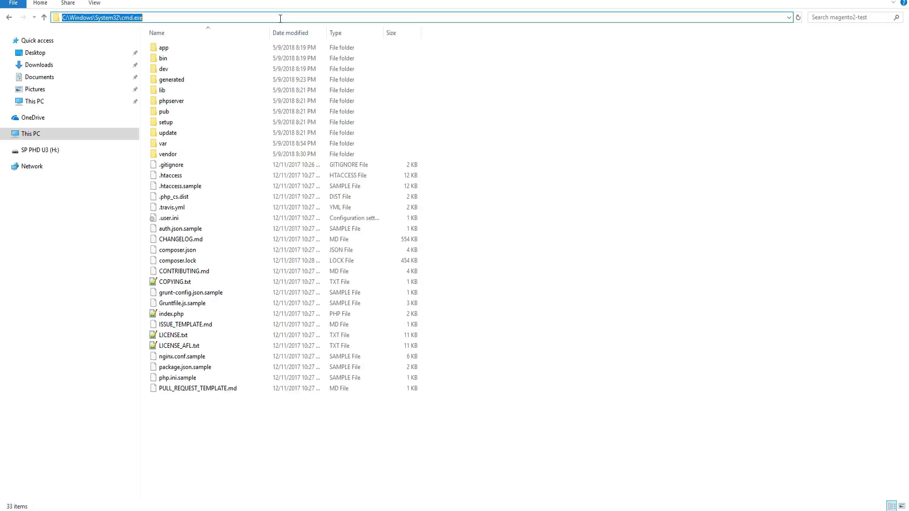
{"action": "type", "text": "cmd"}
{"action": "key", "text": "Return"}
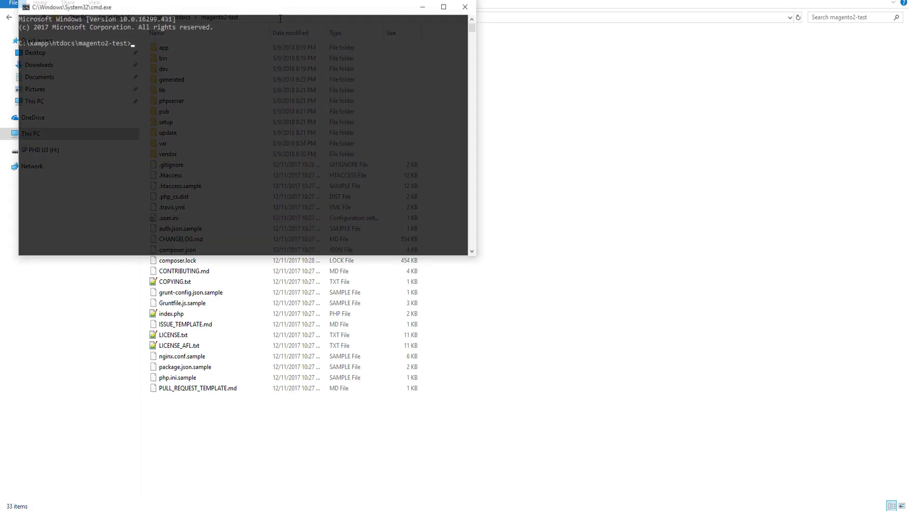
{"action": "left_click_drag", "start_coordinate": [280, 12], "coordinate": [463, 156]}
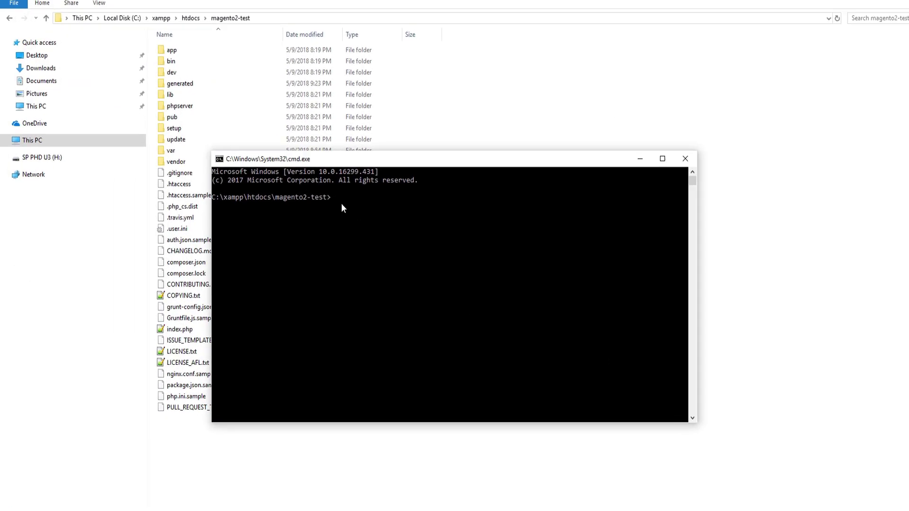
- Run 'php bin/magento cache:flush', then 'php bin/magento setup:static-content:deploy -f'
{"action": "type", "text": "php bin/magento cache:flush"}
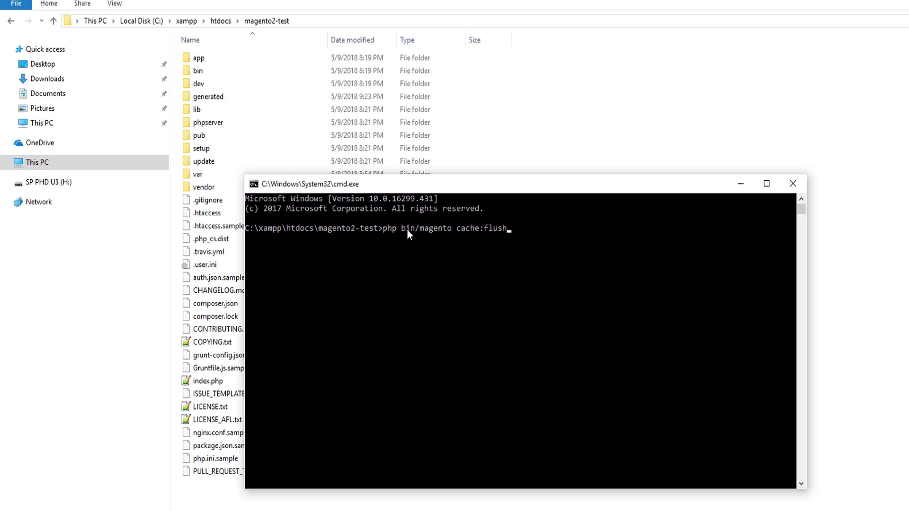
{"action": "key", "text": "Return"}
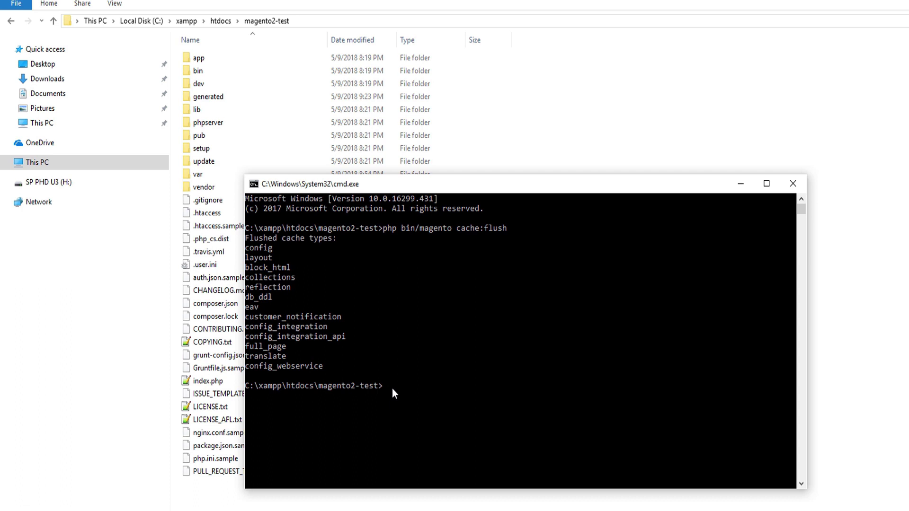
{"action": "type", "text": "php bin/magento setup:static-content:deploy -f"}
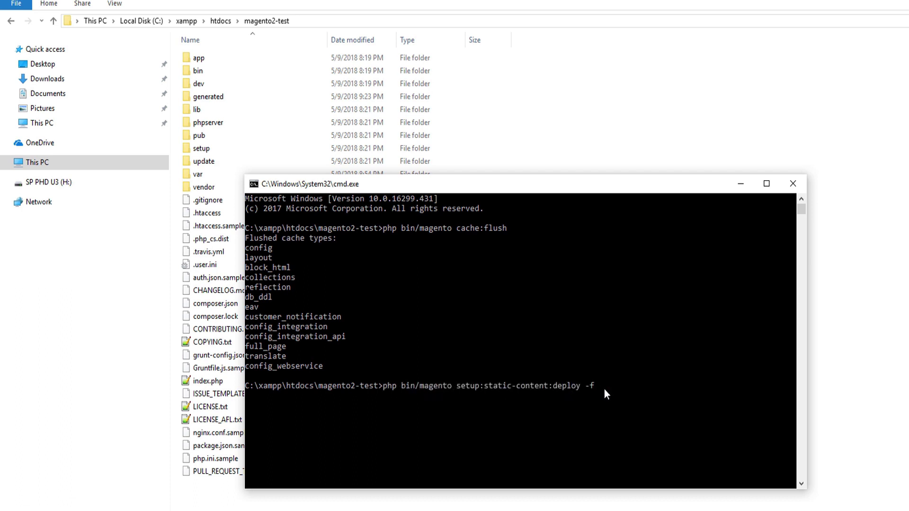
{"action": "key", "text": "Return"}
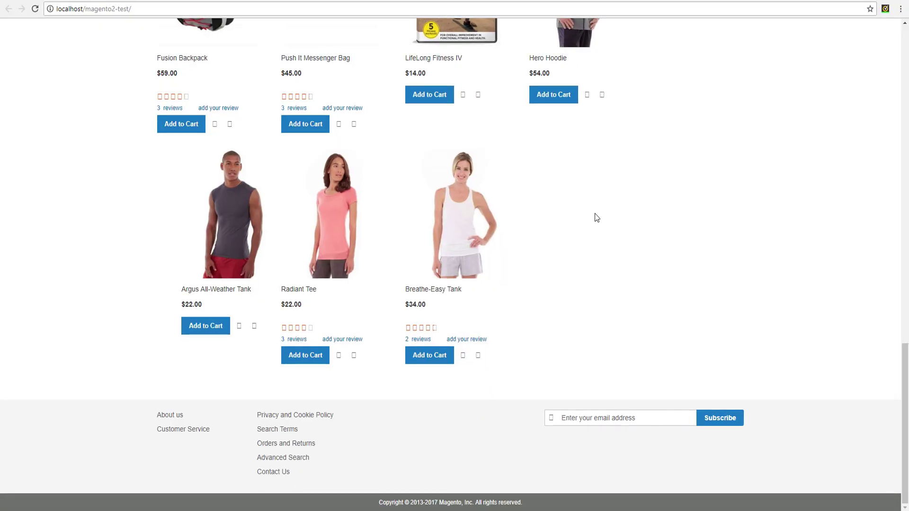
- Reload the Luma storefront so Hot Sellers show star ratings, wish-list and compare icons
{"action": "key", "text": "F5"}
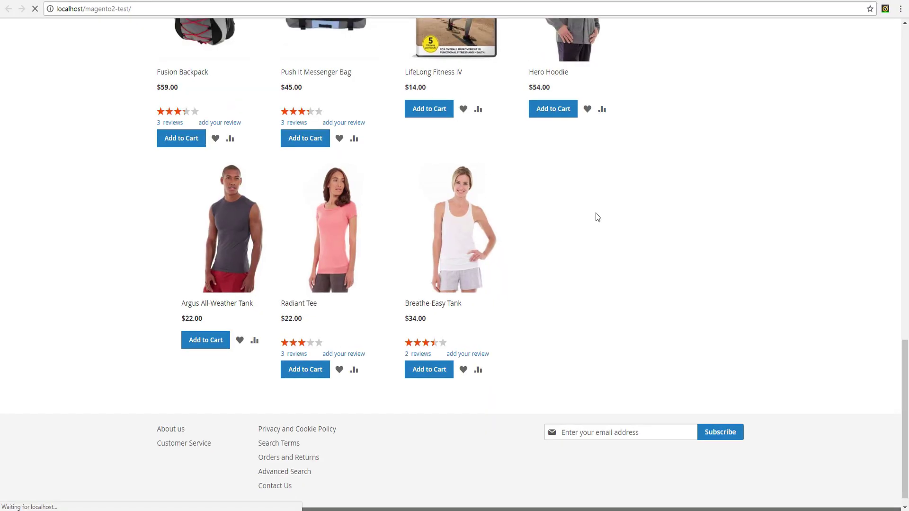